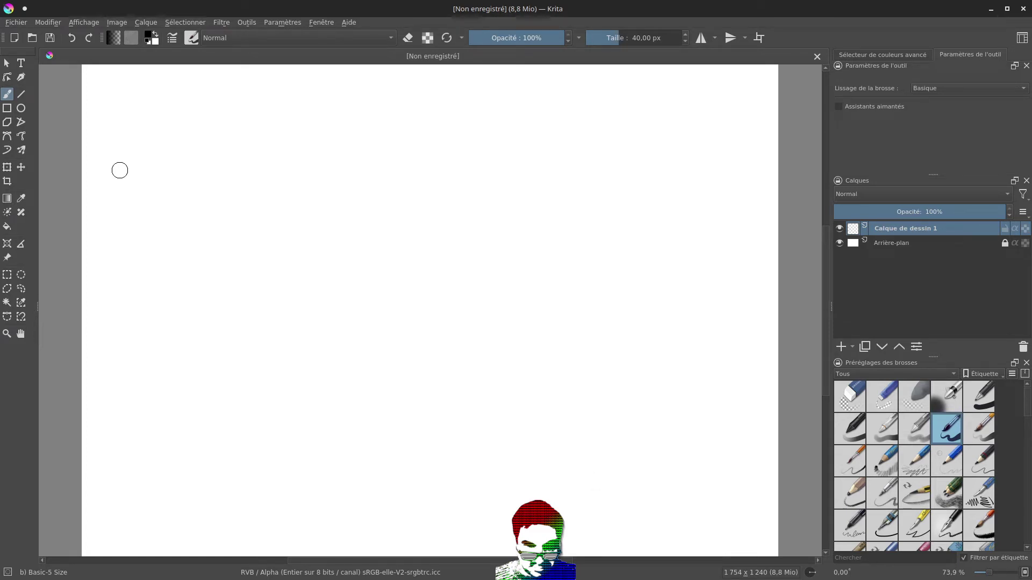
Create a text frame on the canvas and replace its placeholder text with "KRITA".
left_click(21, 63)
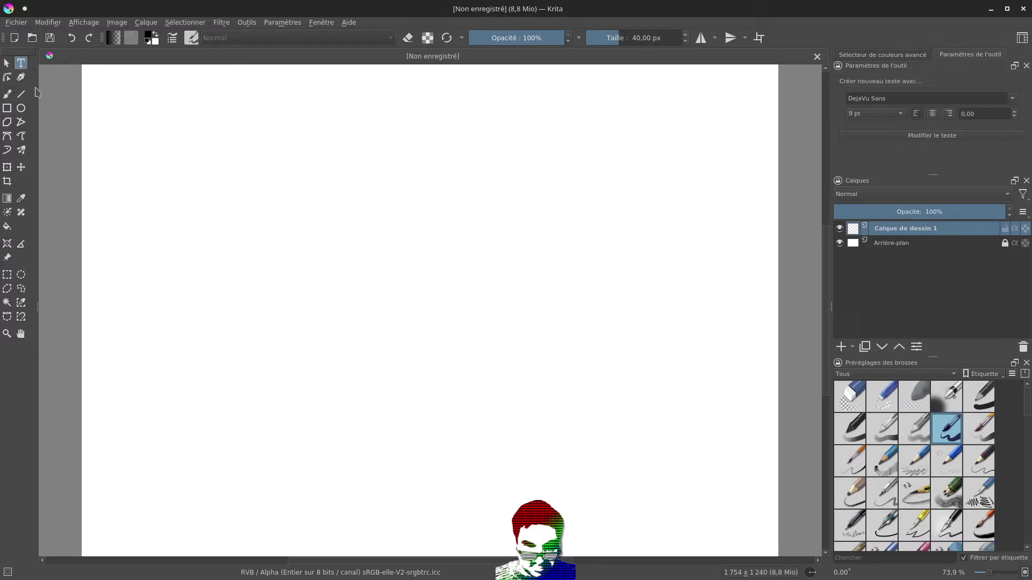
left_click_drag(429, 357, 704, 375)
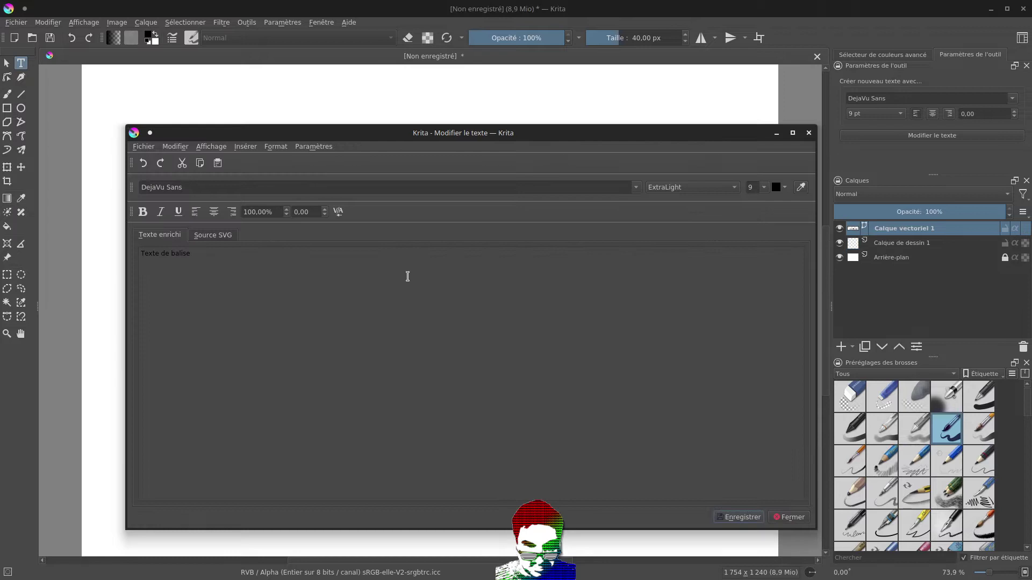
left_click_drag(206, 261, 142, 253)
type("KRITA")
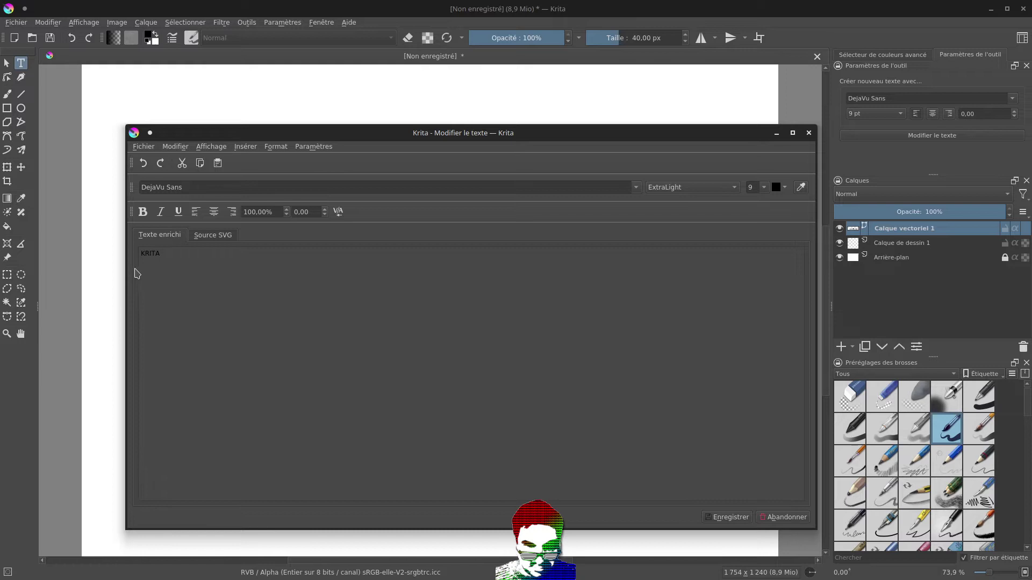
Format the KRITA text as Bold at size 72, save it to the canvas and close the text editor.
left_click(690, 191)
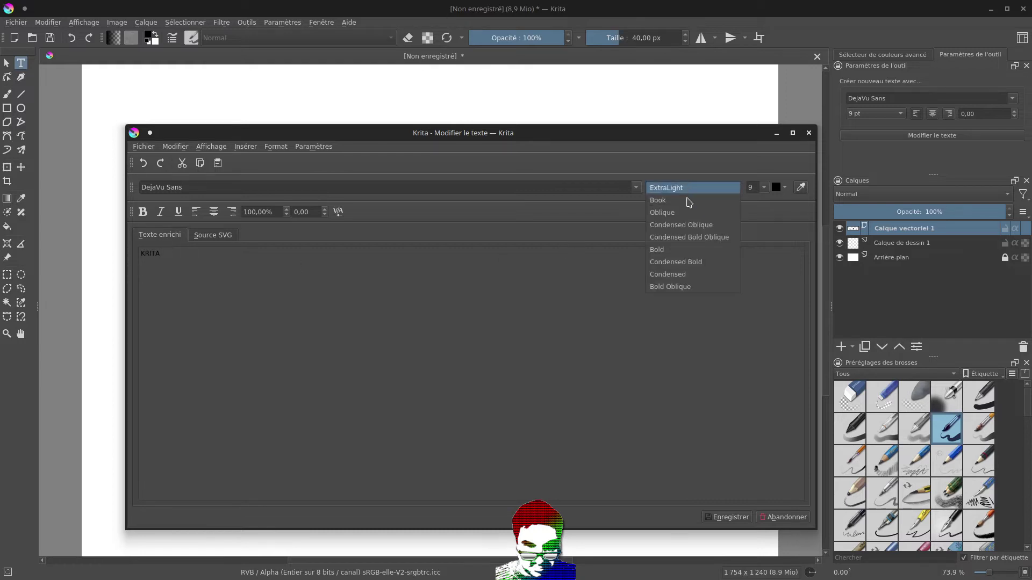
left_click(666, 250)
left_click(763, 187)
left_click_drag(766, 231, 764, 272)
left_click(753, 270)
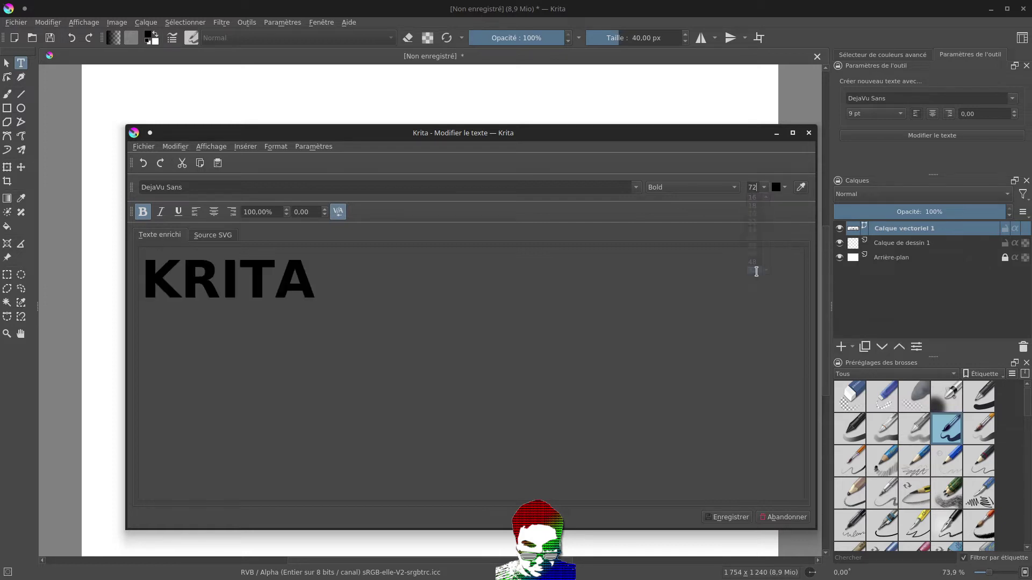
left_click(734, 519)
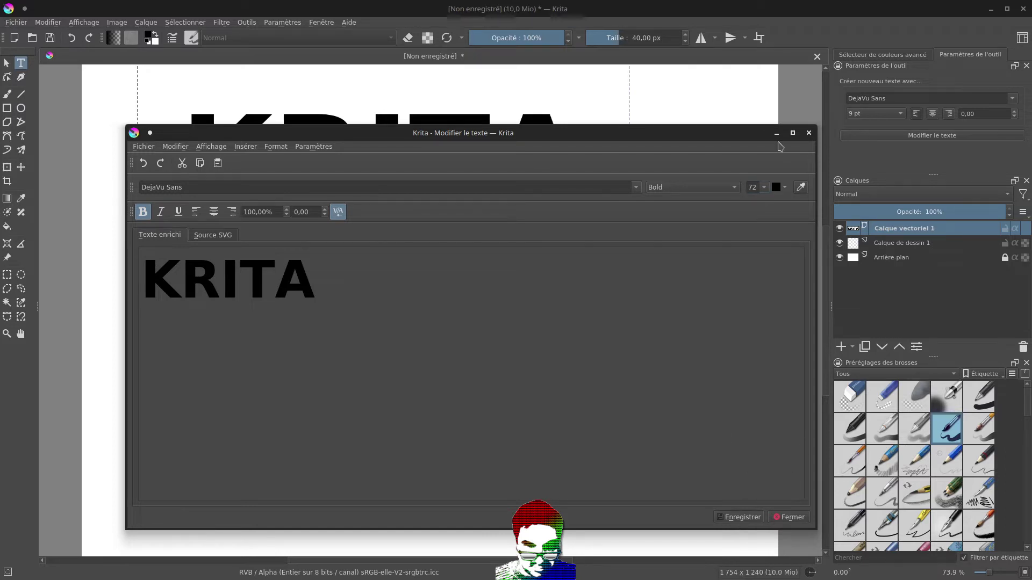
left_click(789, 517)
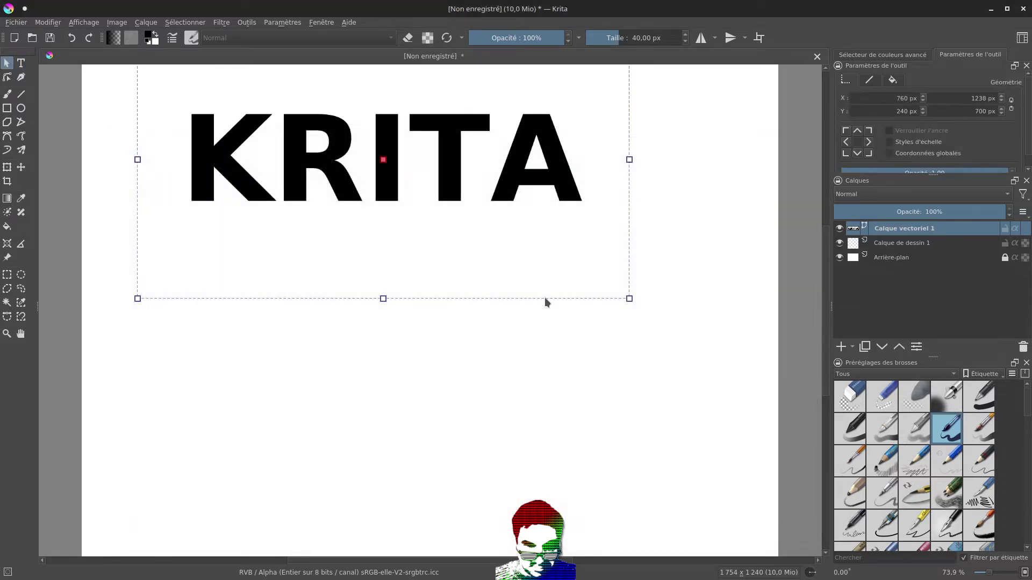
Move the KRITA text to about X 811 px, Y 525 px and rotate it slightly counter-clockwise.
scroll(444, 249, "up", 2)
scroll(444, 248, "down", 3)
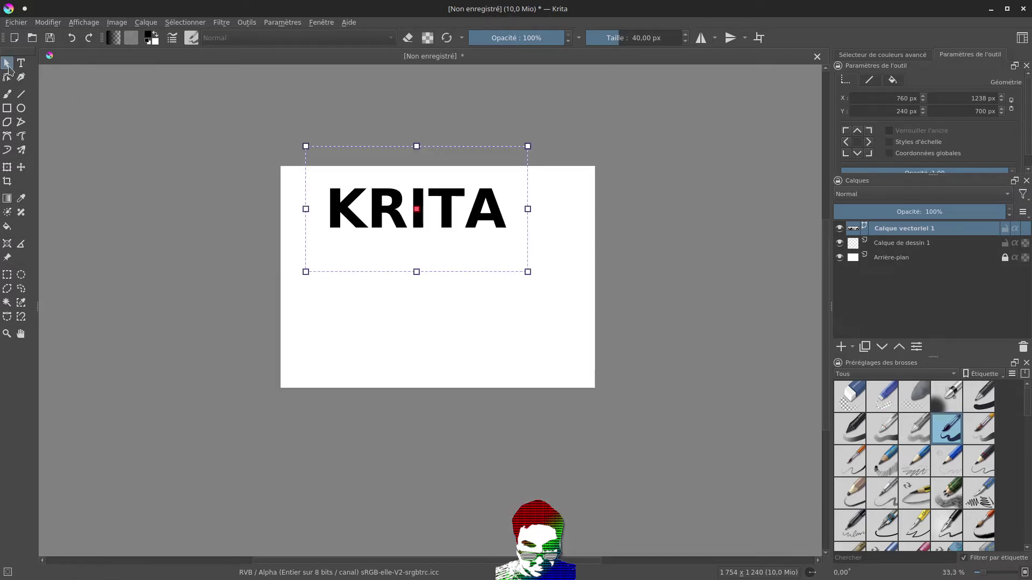
left_click_drag(399, 223, 408, 275)
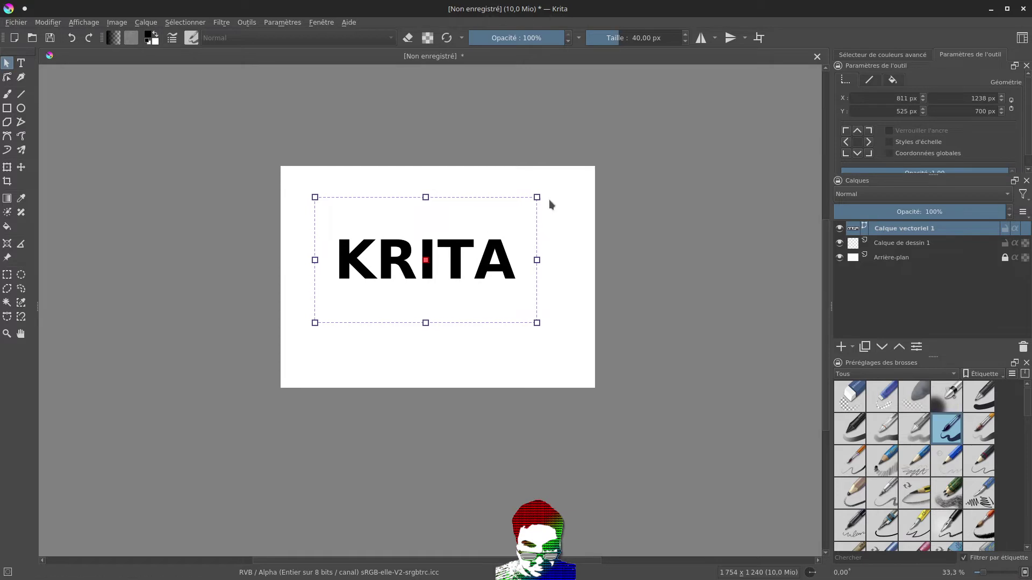
left_click_drag(539, 191, 517, 161)
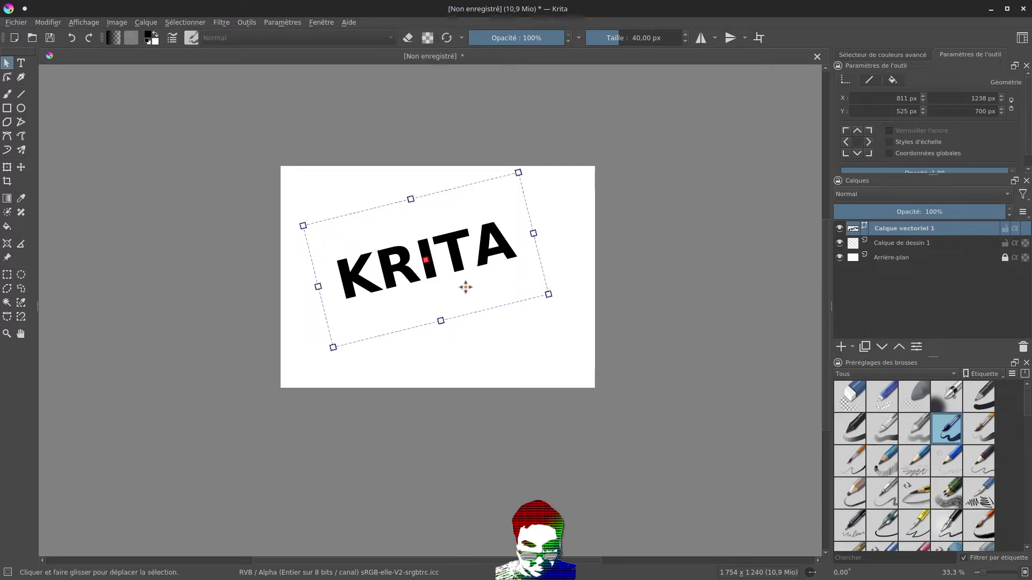
scroll(462, 289, "up", 3)
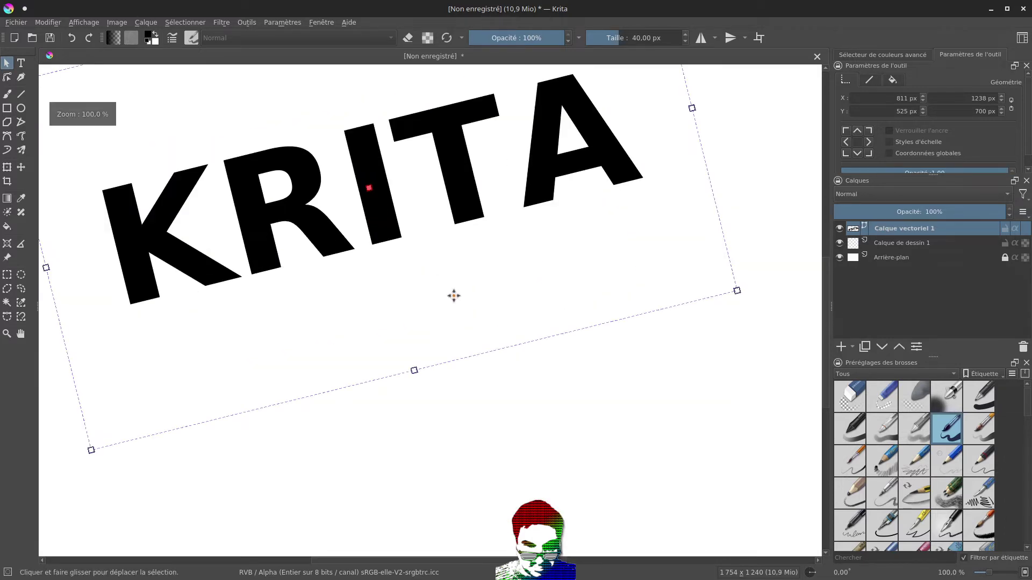
left_click_drag(429, 279, 485, 376)
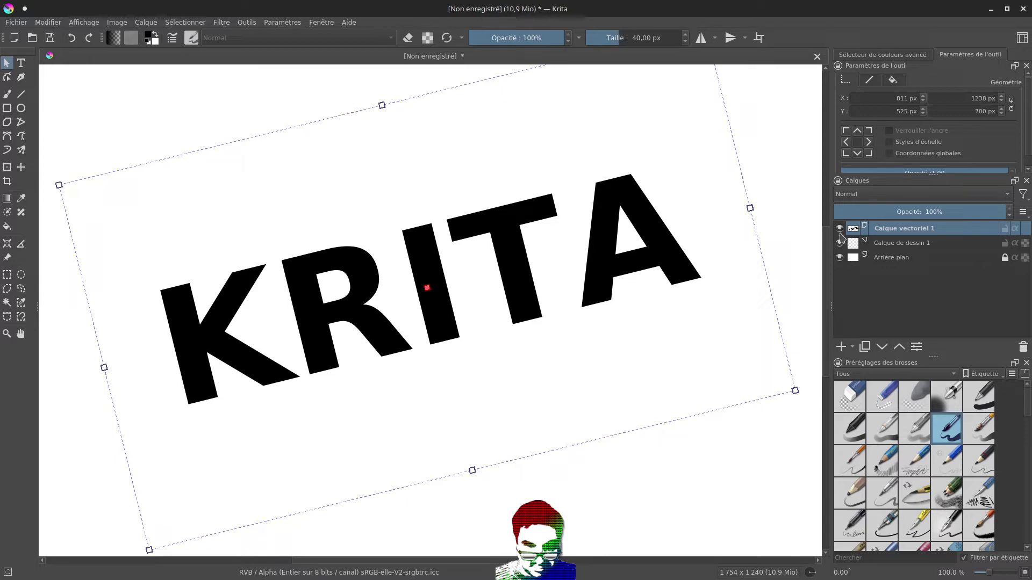
Toggle the visibility of the vector, drawing and background layers to examine what each contains, leaving all of them shown.
mouse_move(852, 232)
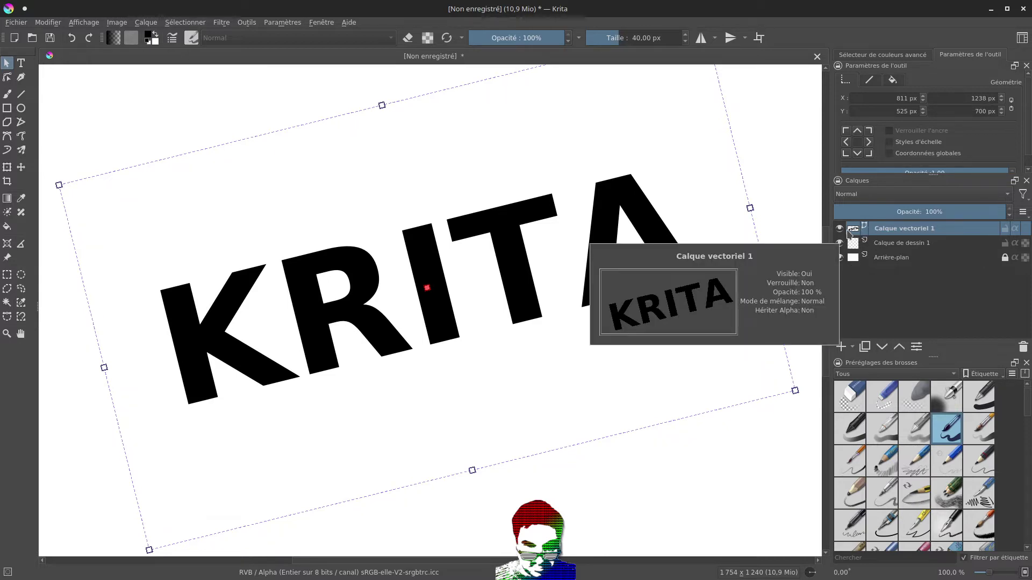
left_click(842, 232)
left_click(842, 231)
left_click(842, 231)
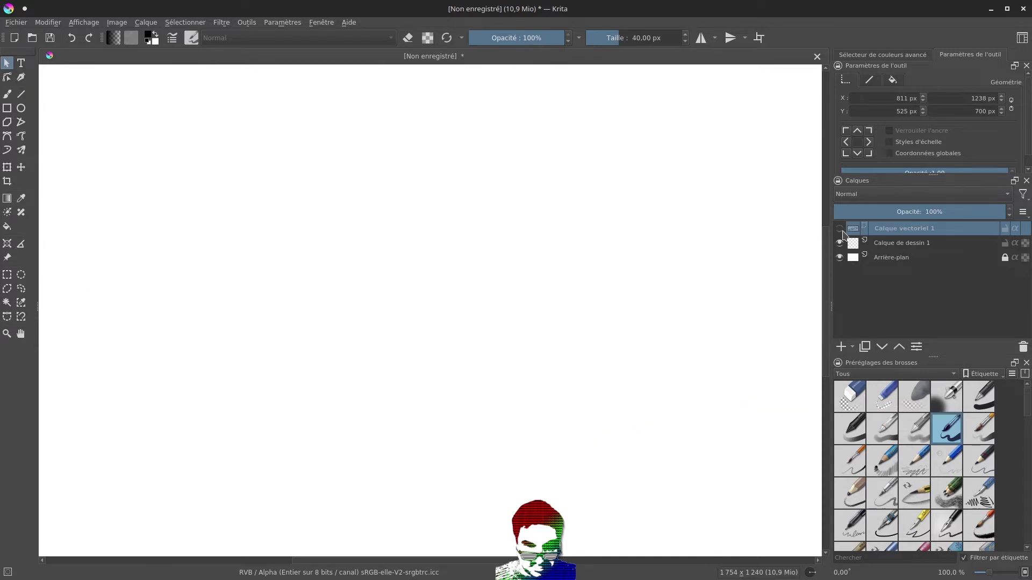
left_click(841, 244)
left_click(841, 244)
left_click(842, 244)
left_click(842, 244)
left_click(839, 258)
left_click(839, 259)
left_click(840, 244)
left_click(840, 244)
left_click(838, 229)
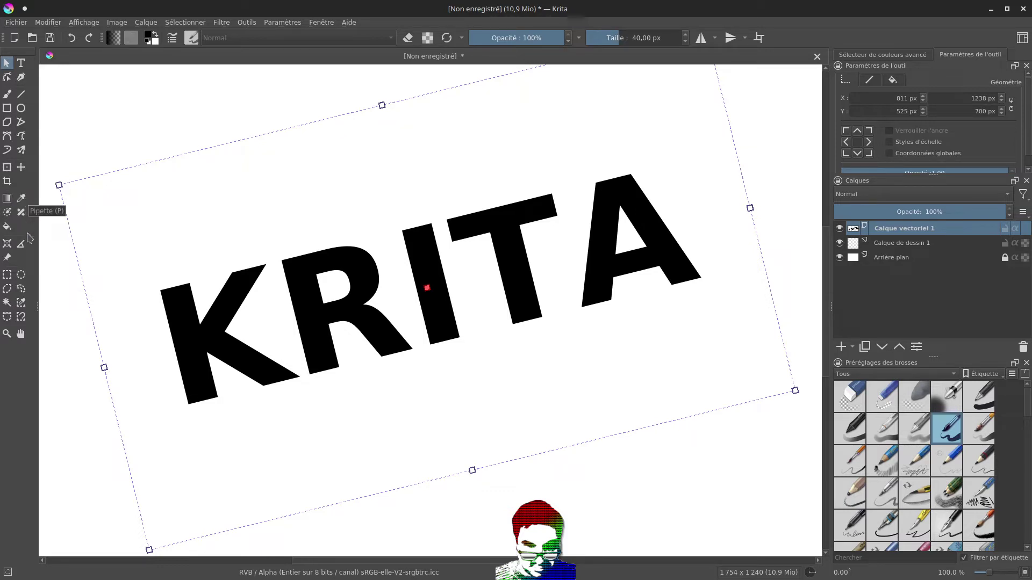
Select the black letters by colour, hide Calque vectoriel 1 and make Calque de dessin 1 the active layer.
left_click(21, 302)
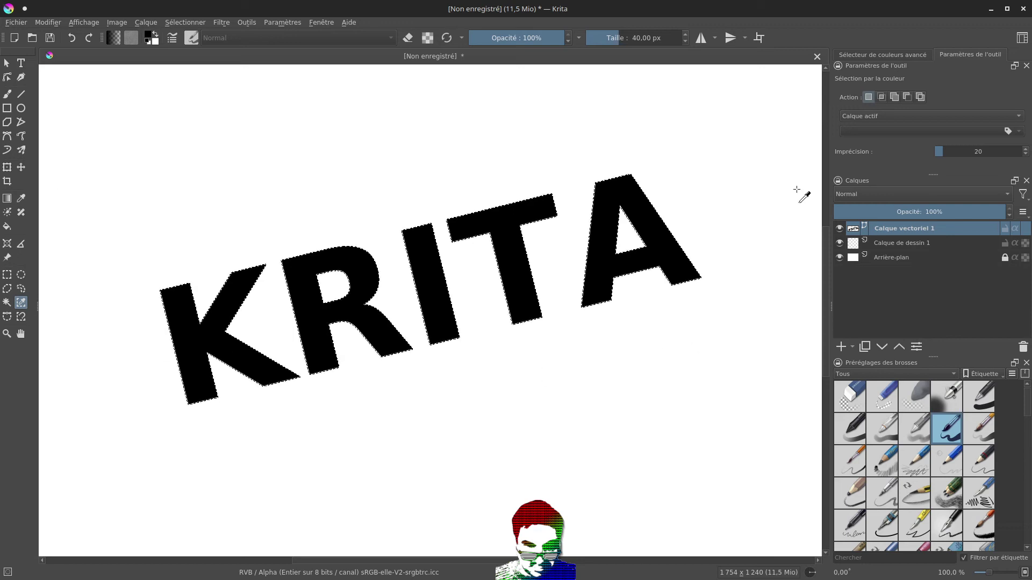
left_click(839, 229)
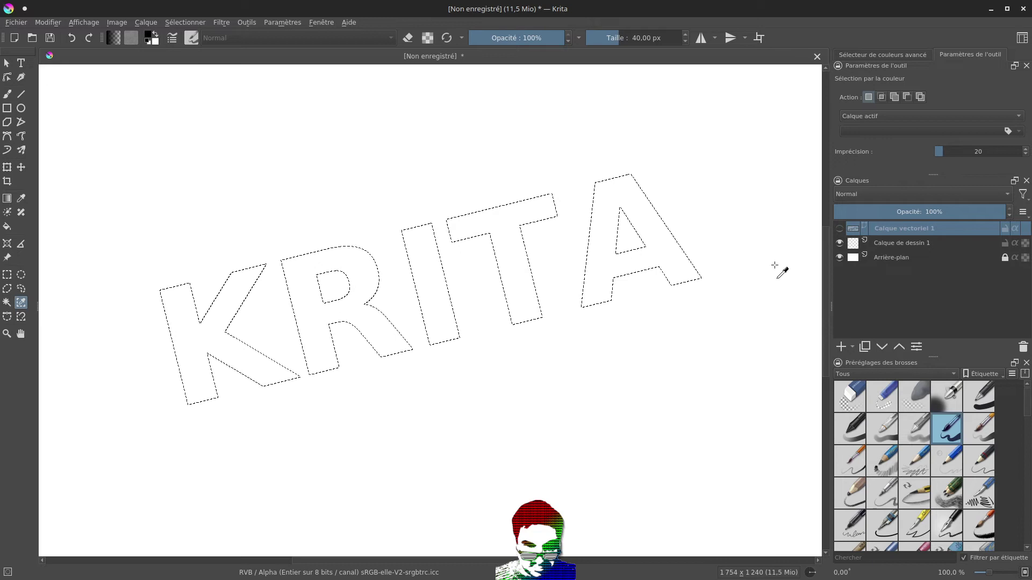
left_click(889, 247)
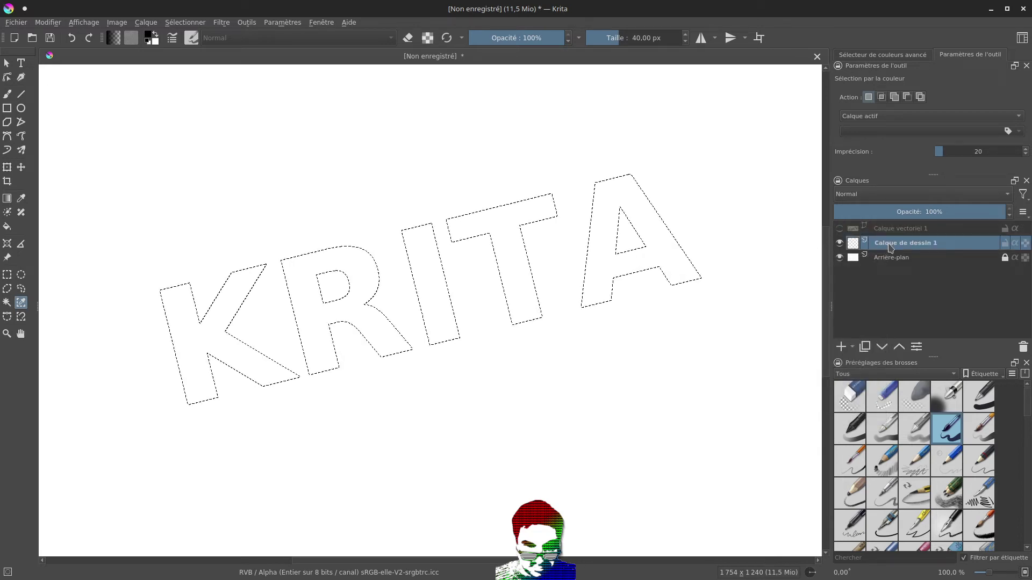
left_click(150, 36)
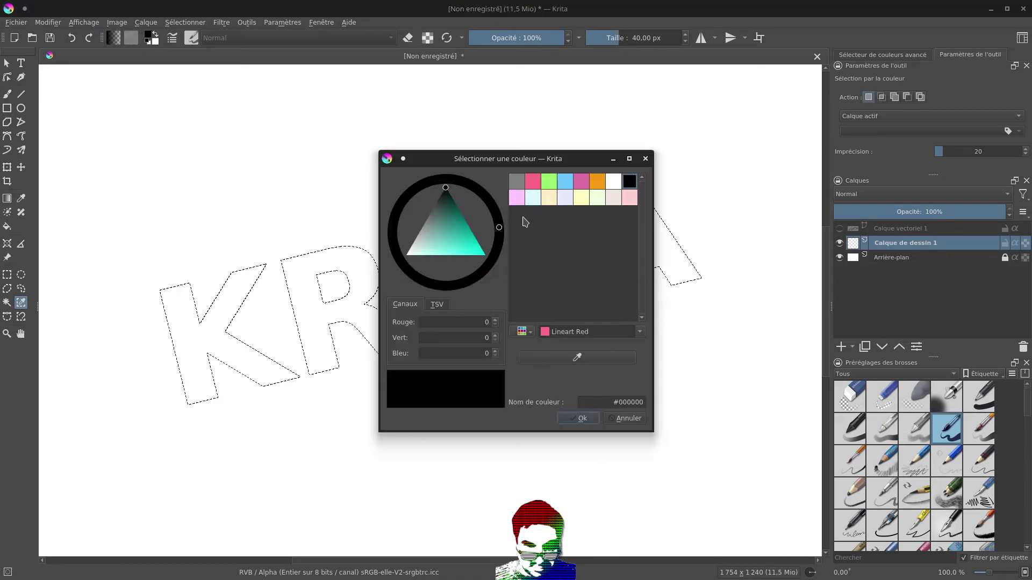
left_click(552, 185)
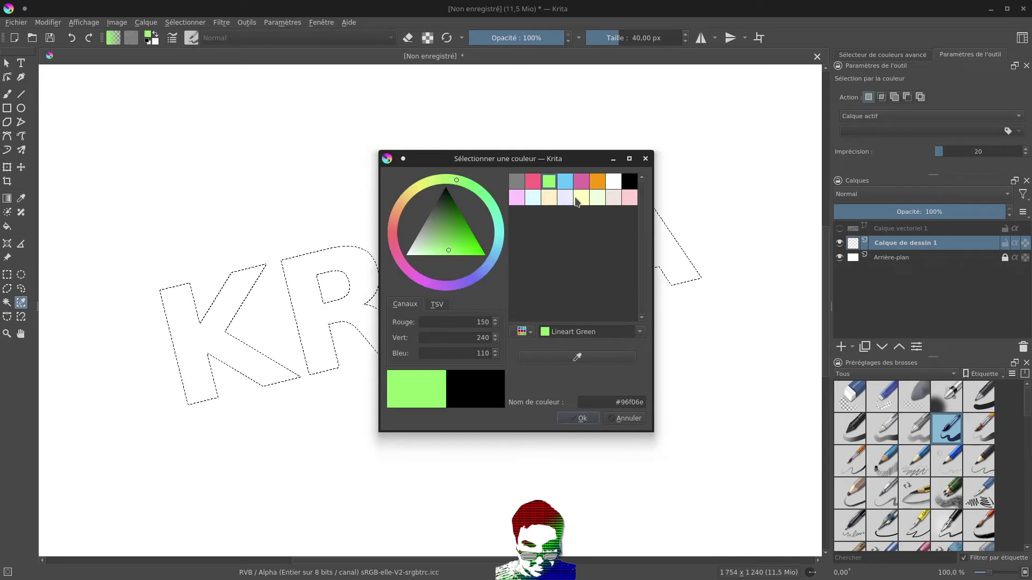
left_click(628, 418)
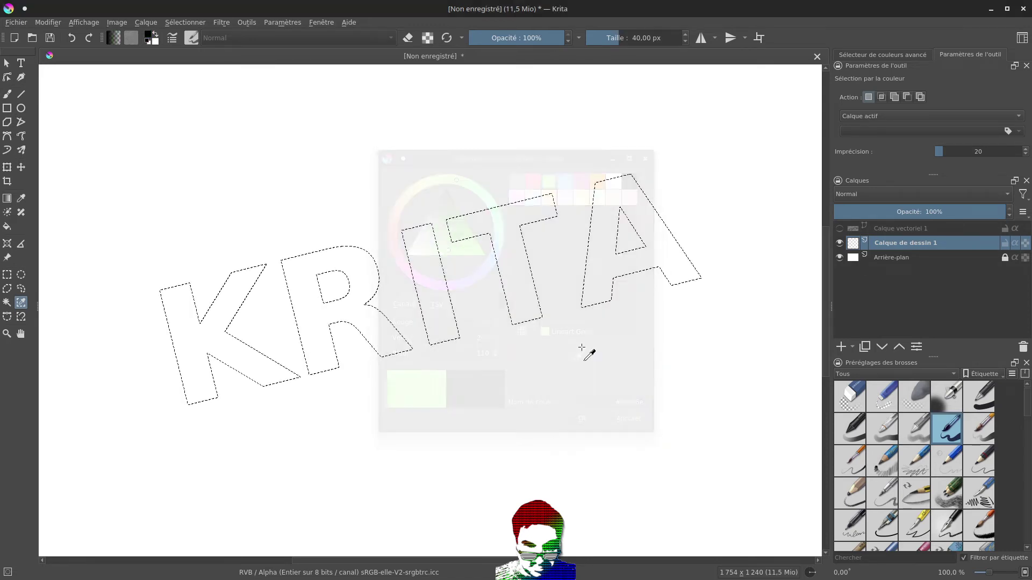
Choose the "GPS Nature browns copy" gradient as the current gradient.
left_click(118, 40)
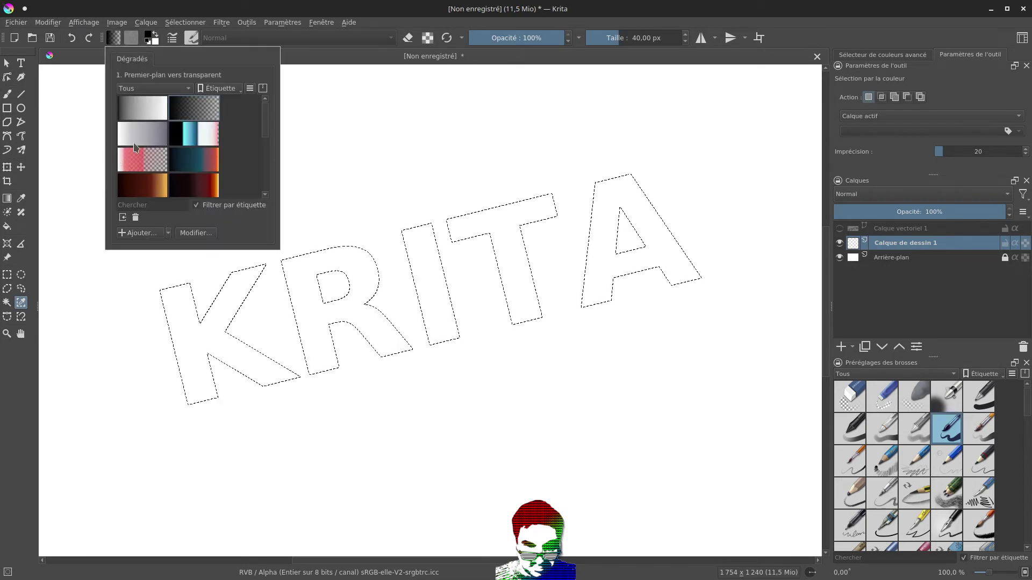
scroll(137, 147, "down", 3)
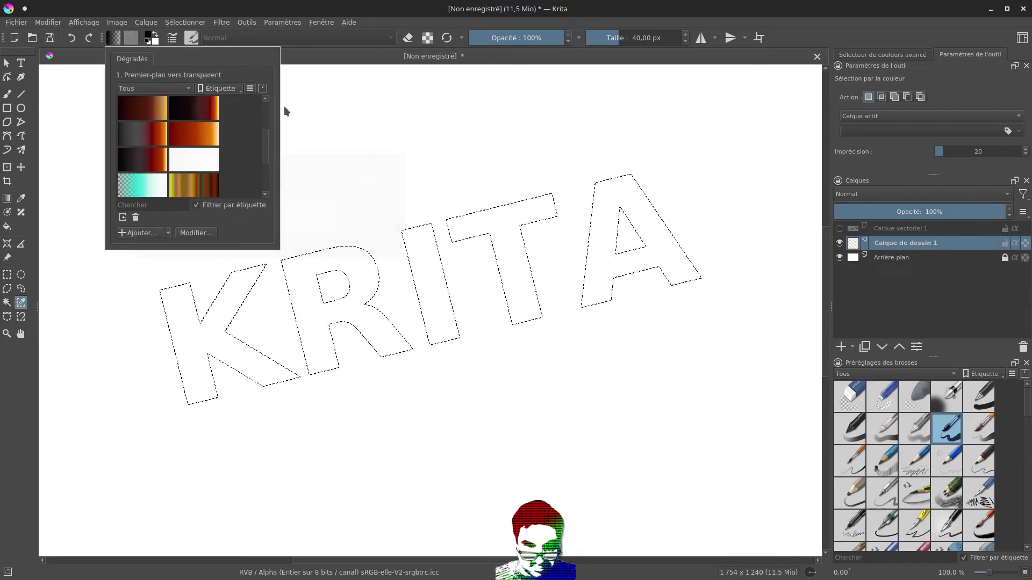
left_click(202, 194)
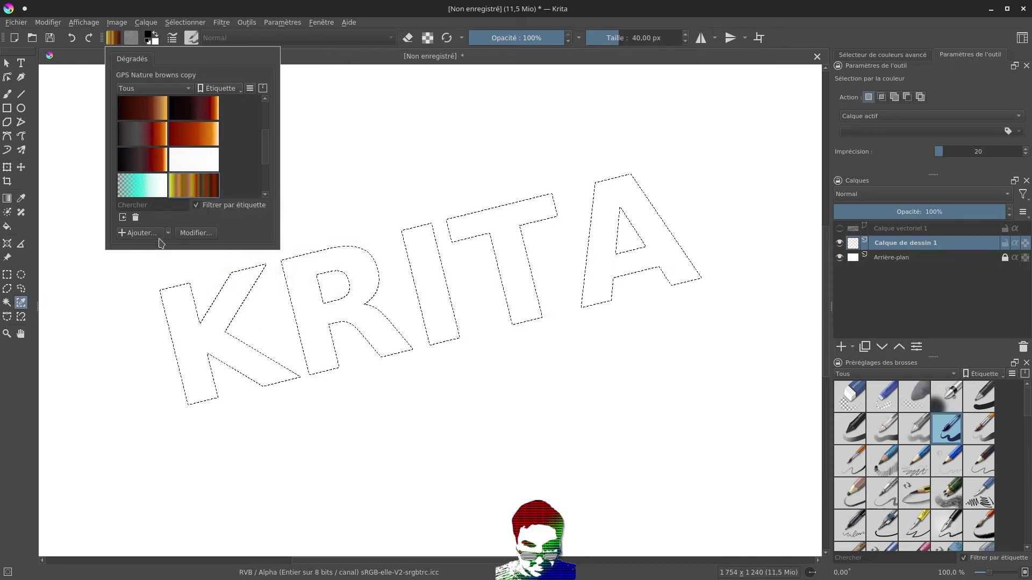
left_click(298, 118)
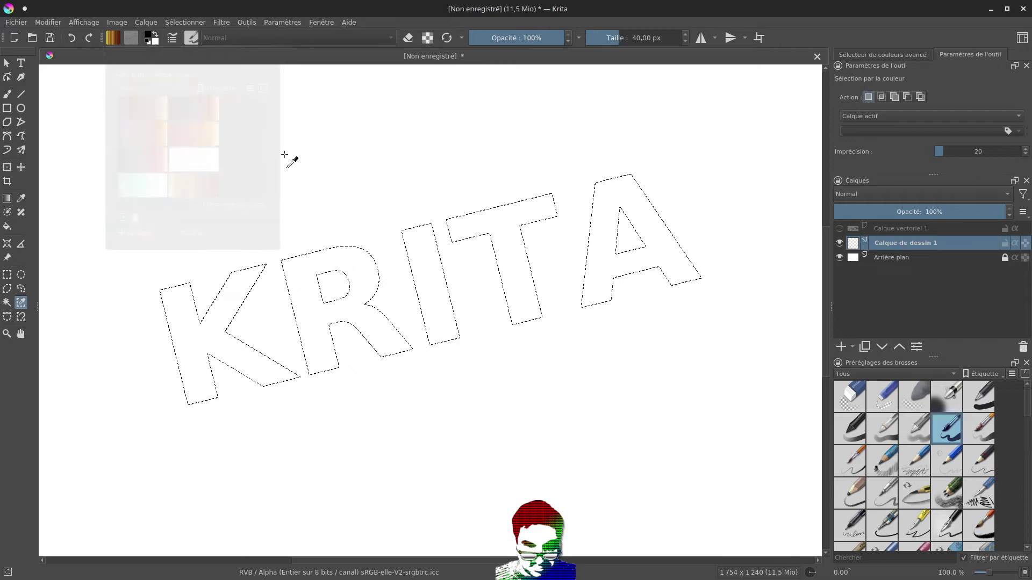
Fill the selected letters with a Spirale gradient repeating Vers l'avant, centred on the letter I, and clear the selection.
left_click(8, 199)
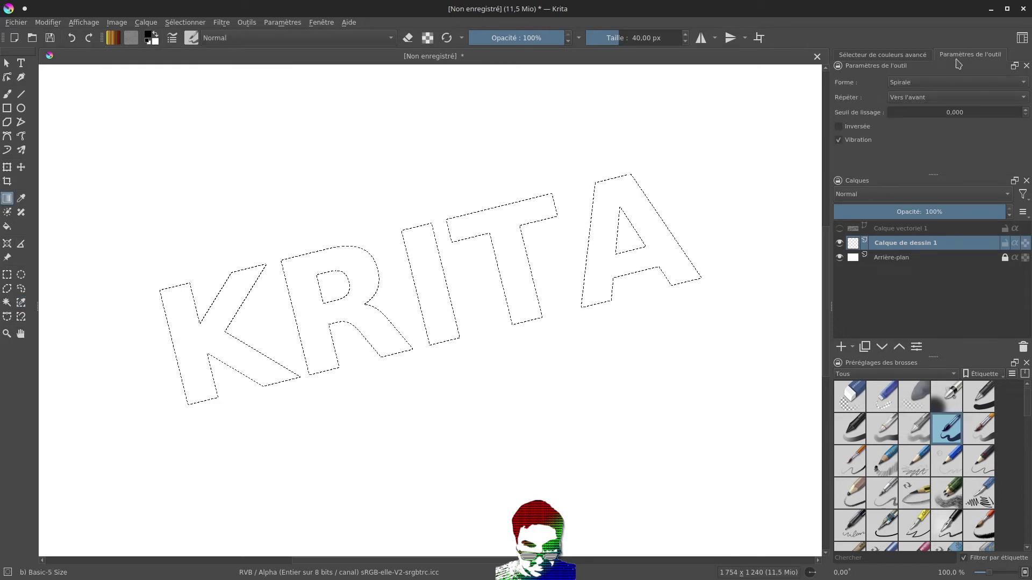
left_click(930, 87)
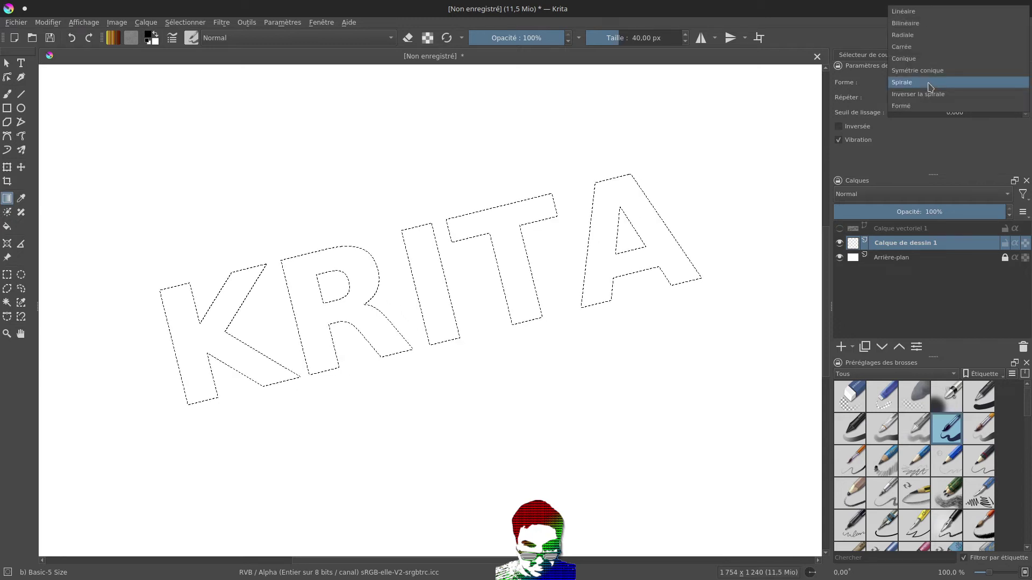
left_click(930, 84)
left_click(922, 98)
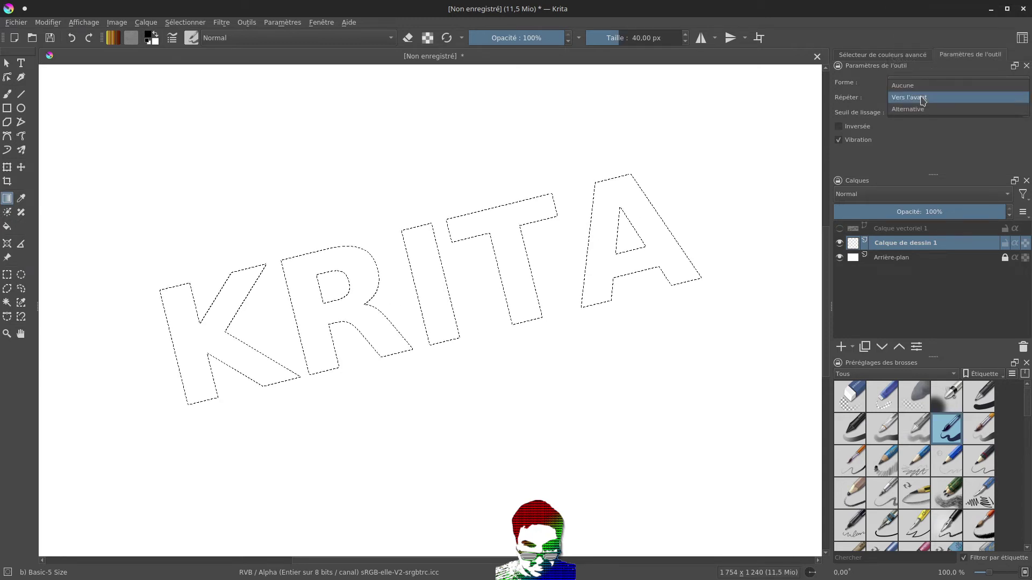
left_click(922, 98)
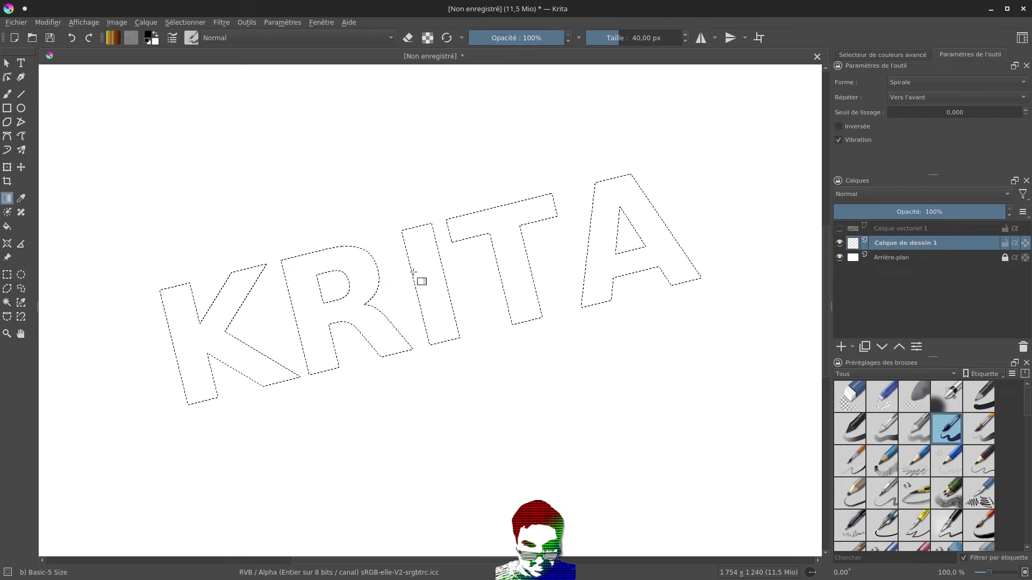
left_click_drag(487, 254, 488, 255)
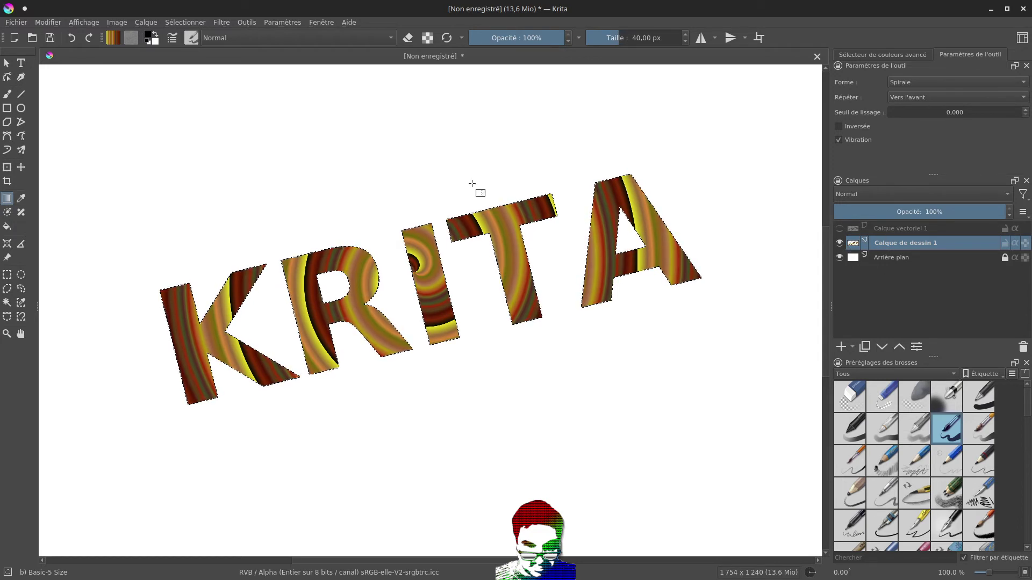
key("ctrl+shift+a")
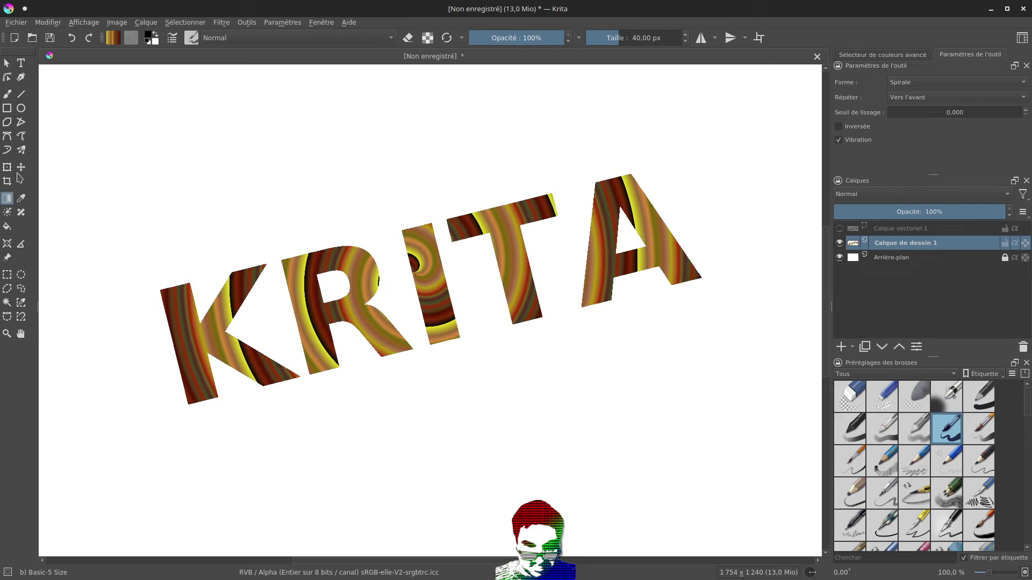
left_click(187, 22)
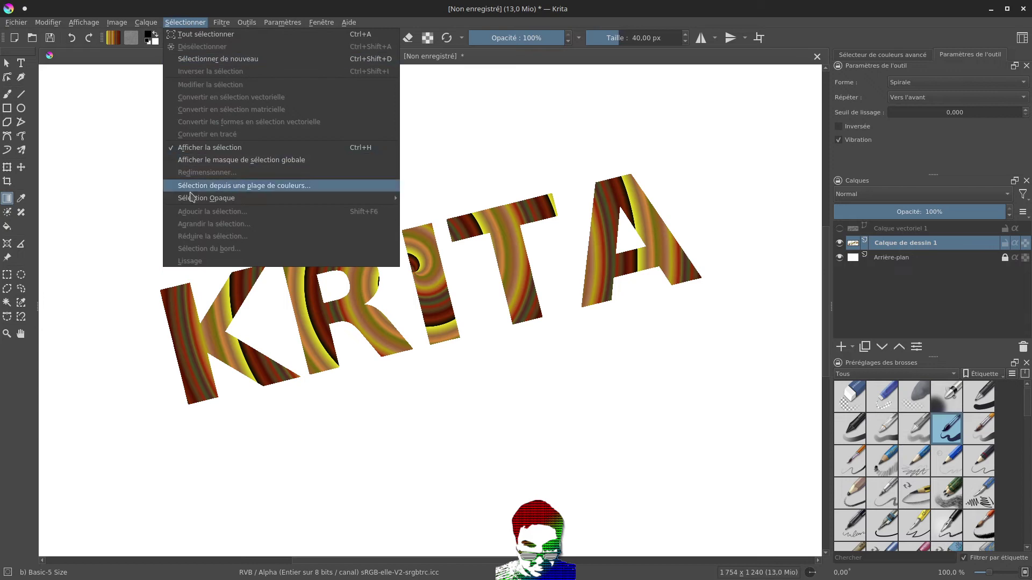
mouse_move(183, 28)
mouse_move(376, 197)
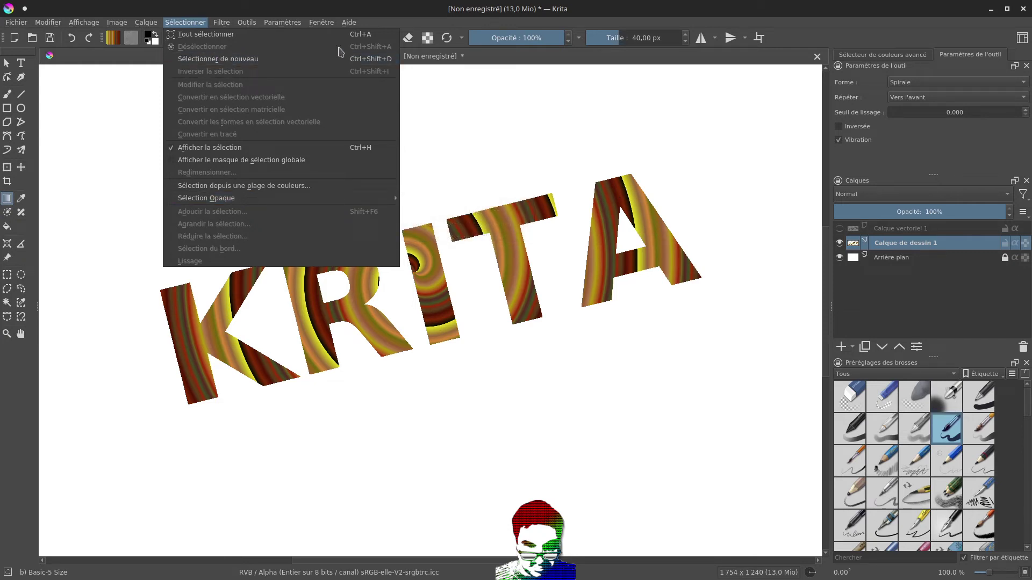
left_click(538, 153)
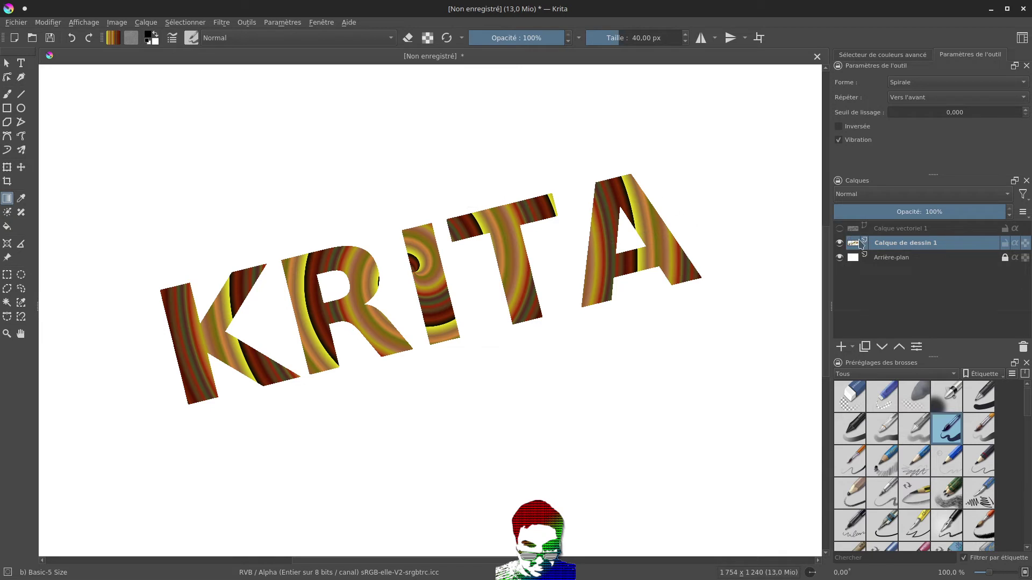
Show Calque vectoriel 1 again above the gradient-filled drawing layer.
left_click(839, 228)
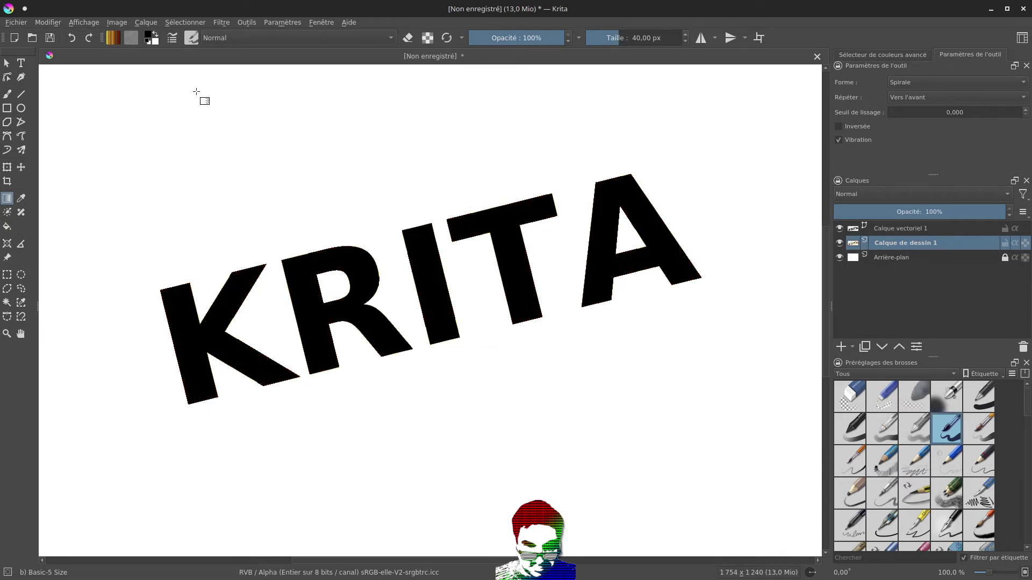
Select the black letters of Calque vectoriel 1 by colour, then hide that layer and activate Calque de dessin 1.
left_click(23, 307)
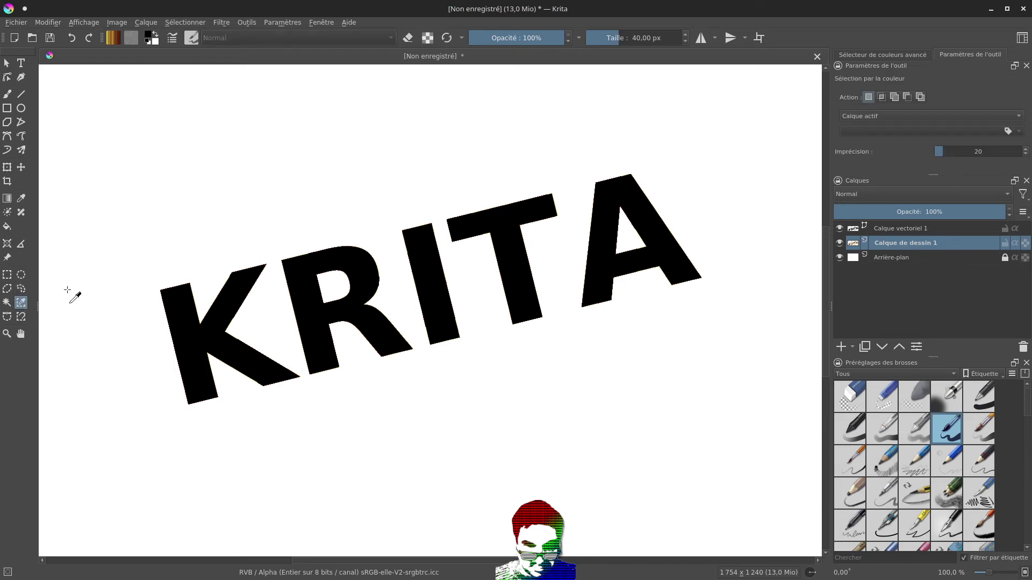
left_click(179, 309)
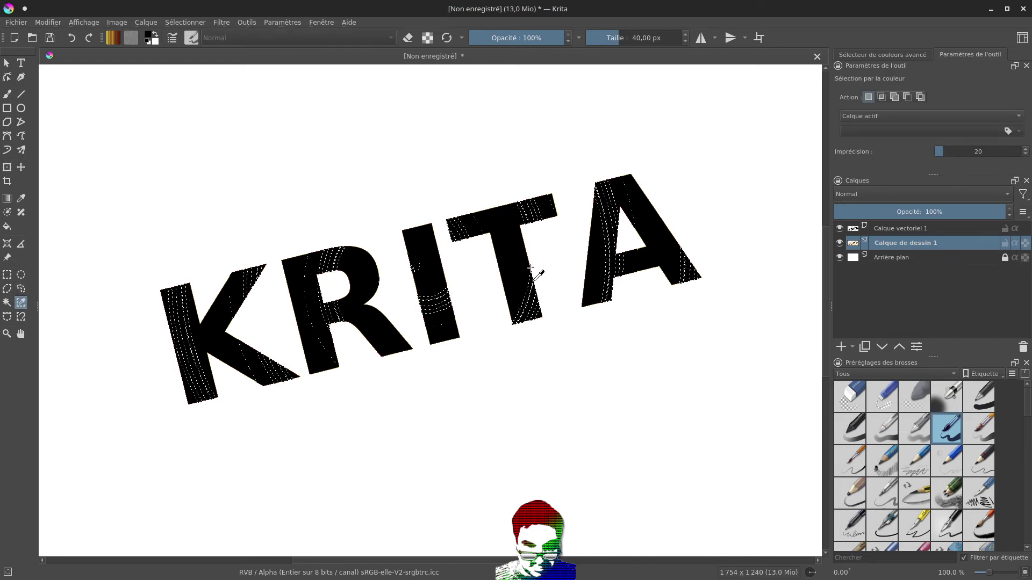
left_click(888, 230)
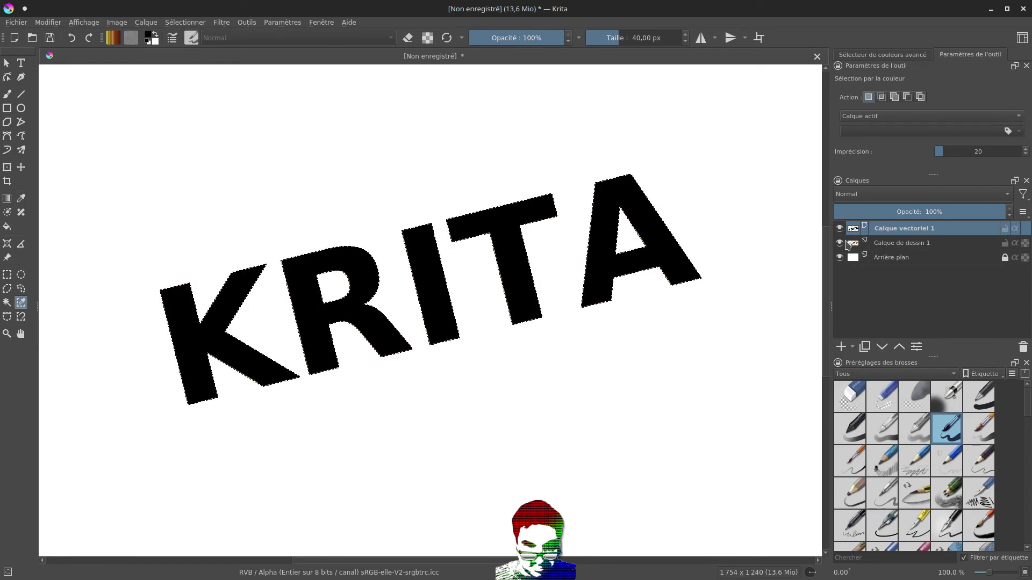
left_click(840, 230)
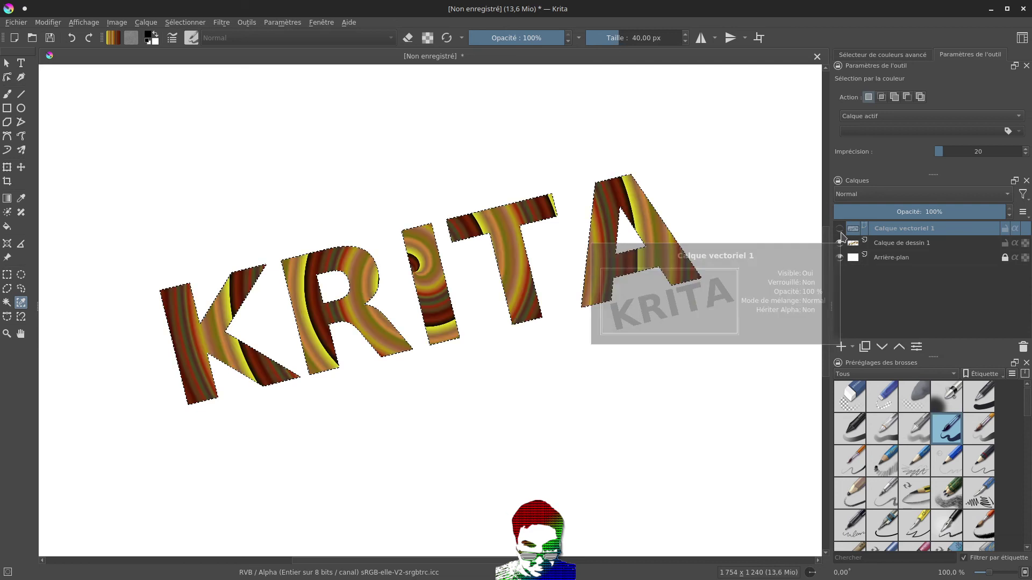
left_click(889, 249)
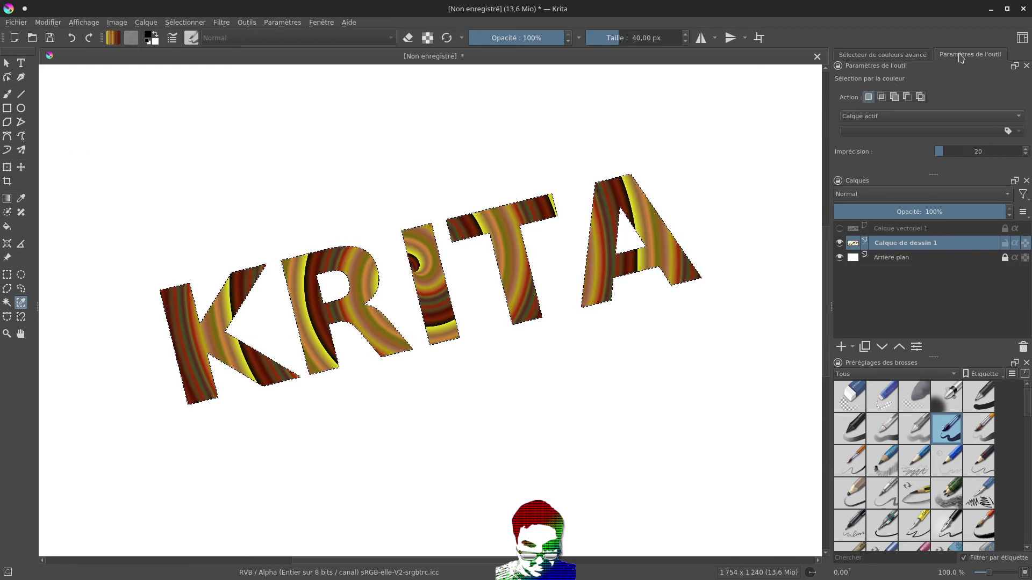
Fill the selected letters with a Symétrie conique gradient centred on the letter I.
left_click(7, 199)
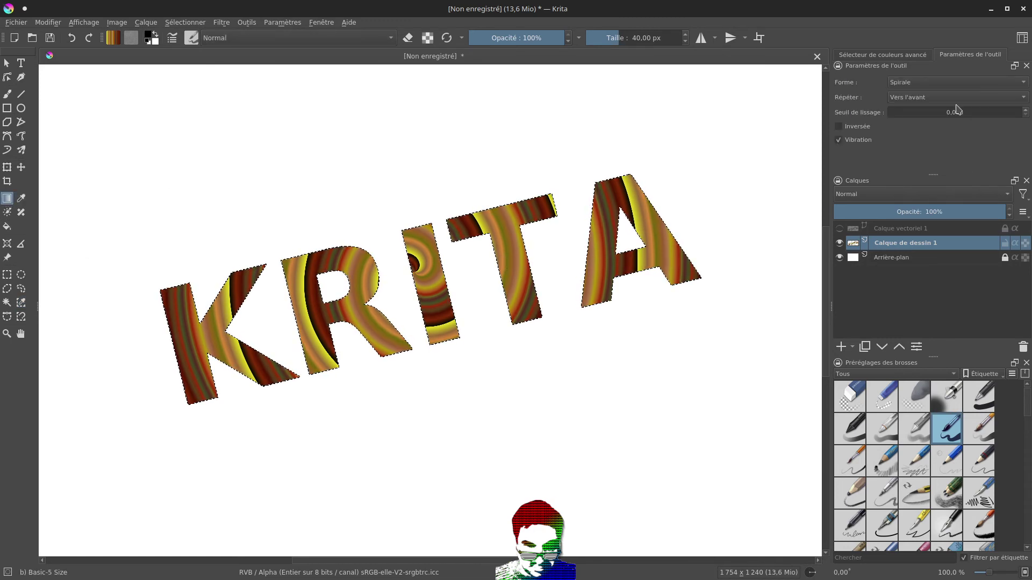
left_click(928, 84)
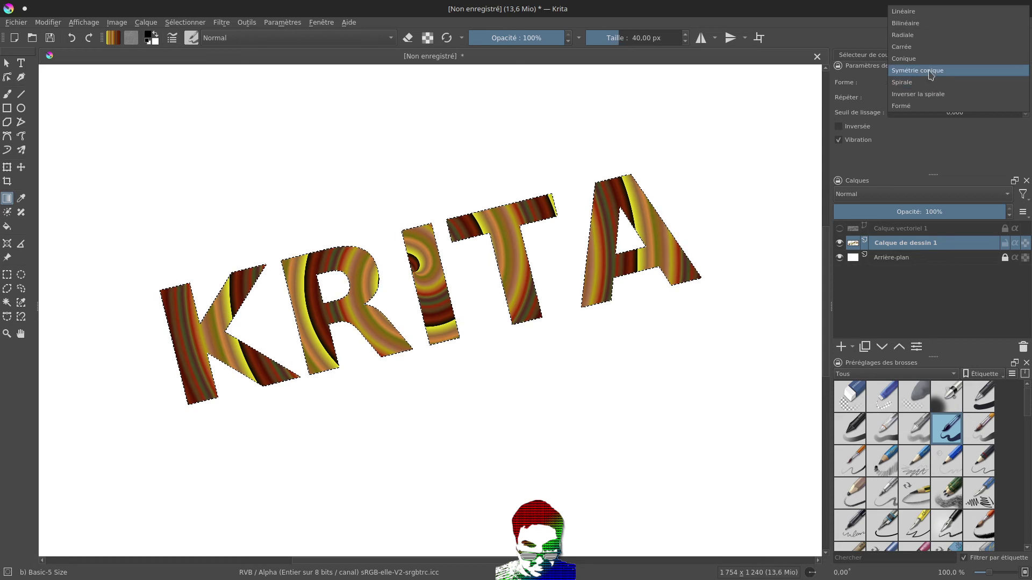
left_click(930, 74)
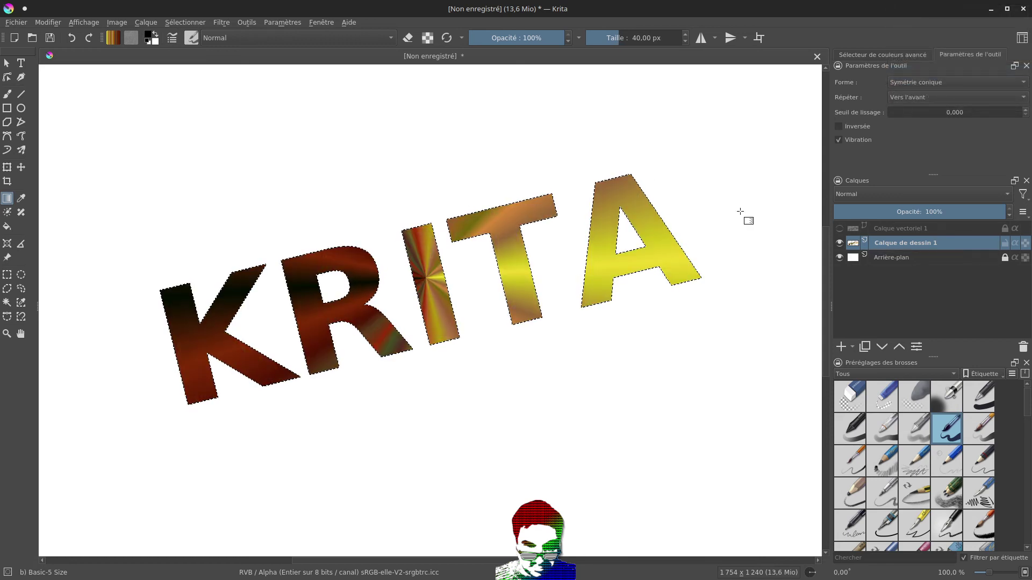
Change the gradient shape to Linéaire and refill the selected letters with repeating horizontal bands.
left_click(915, 86)
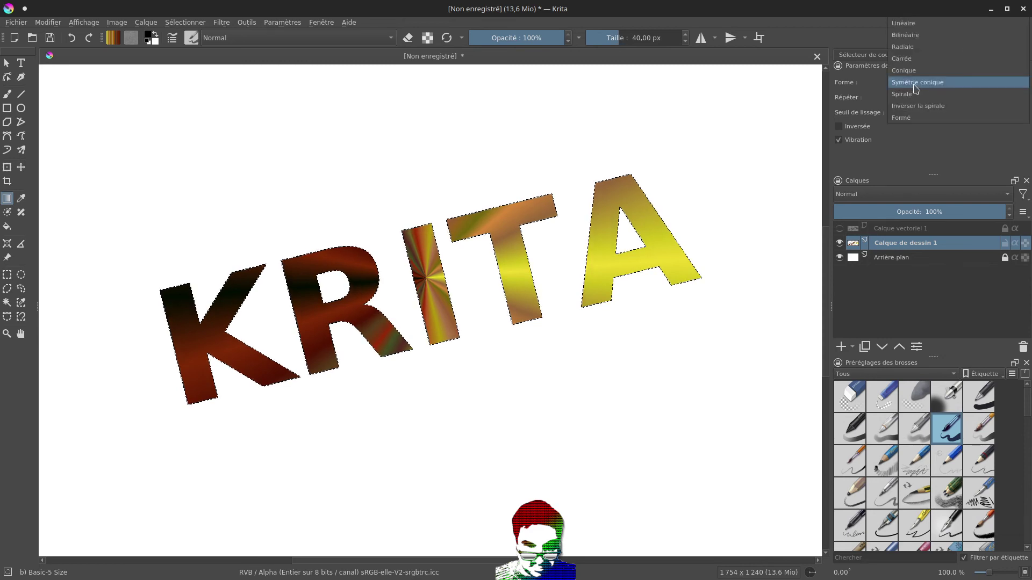
left_click(908, 23)
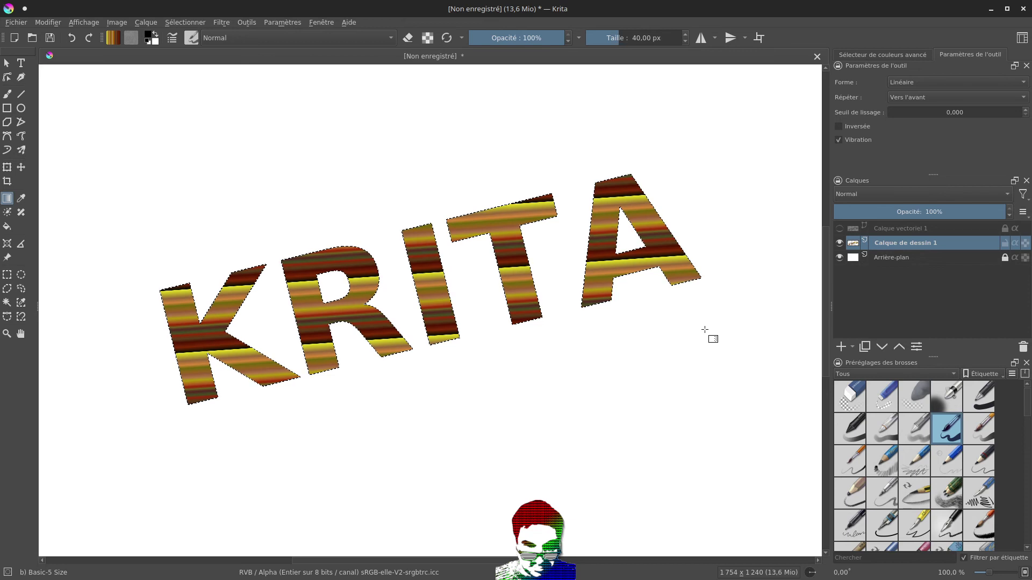
Choose the "GPS eye (Blue)" gradient and refill the selected letters with repeating diagonal bands.
left_click(114, 39)
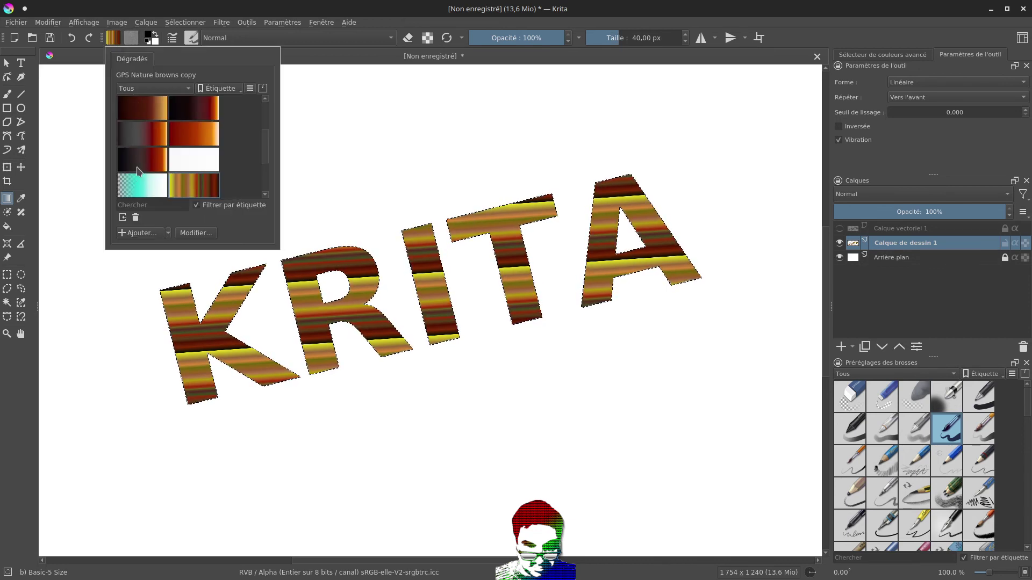
scroll(178, 152, "up", 3)
left_click(181, 141)
left_click(343, 153)
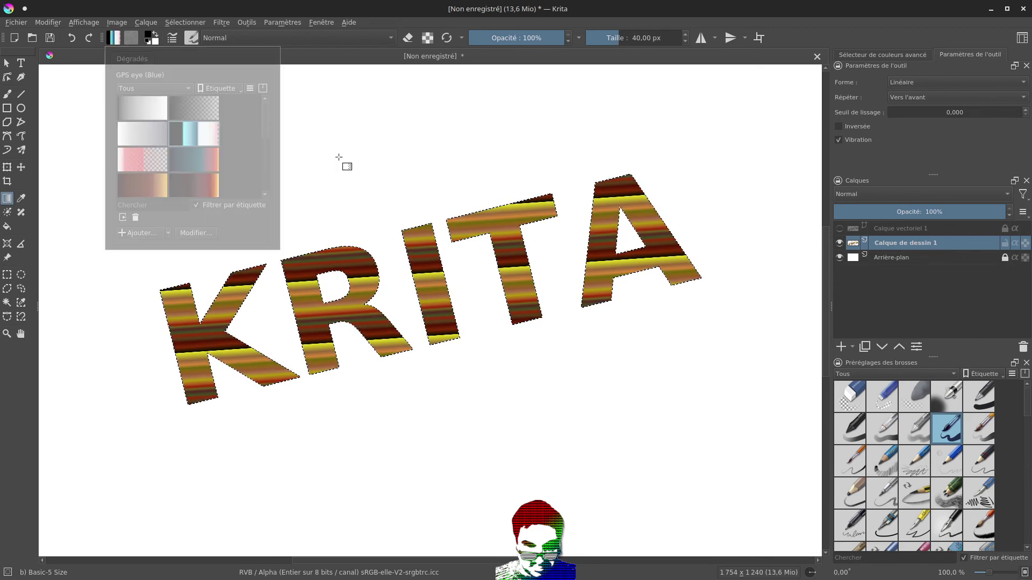
left_click_drag(400, 301, 404, 299)
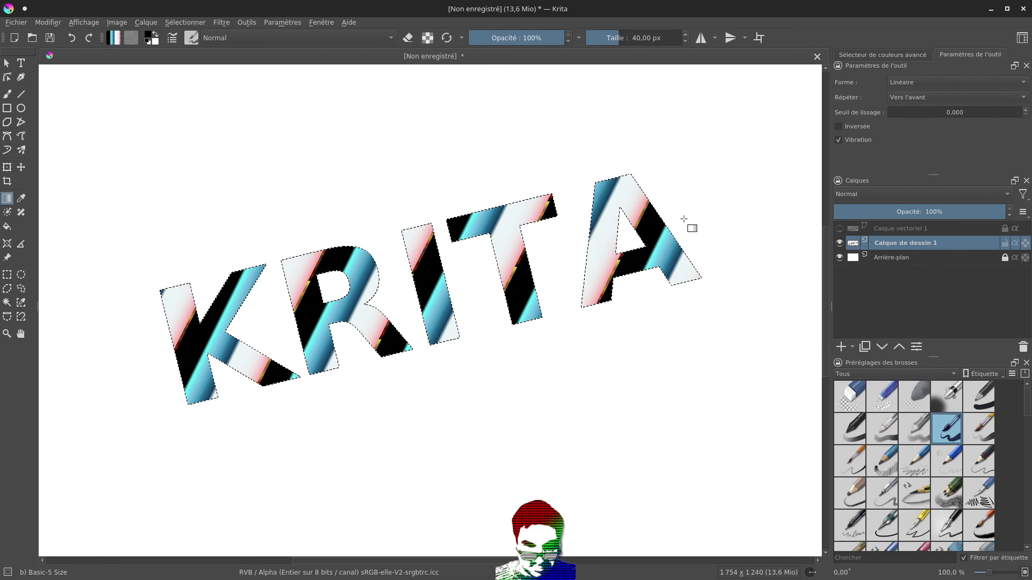